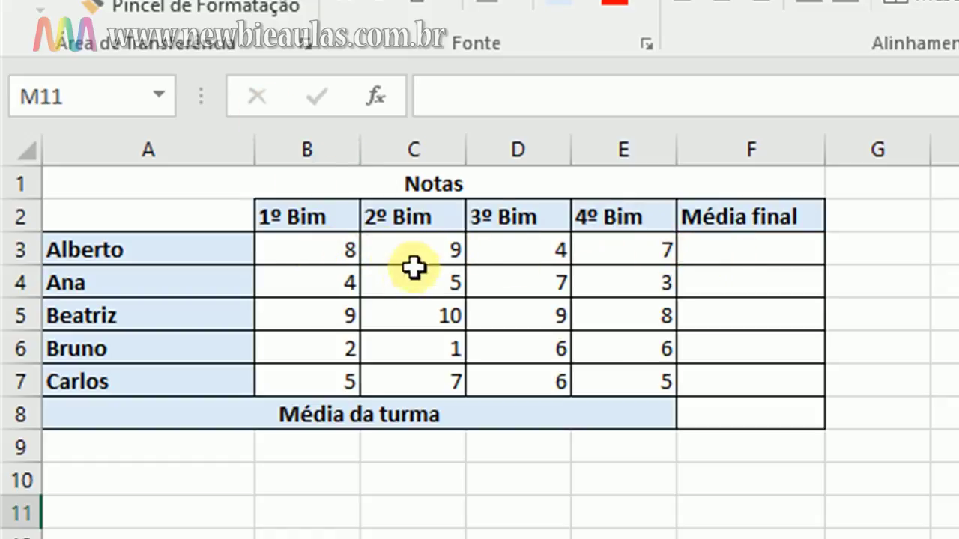
Start a =soma( formula in F3 for Alberto's final average
double_click(739, 250)
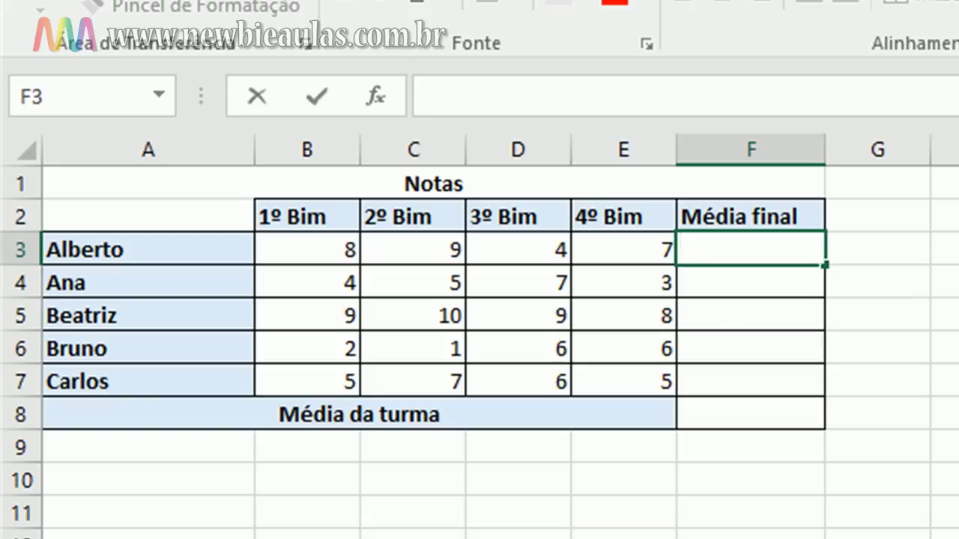
text(=)
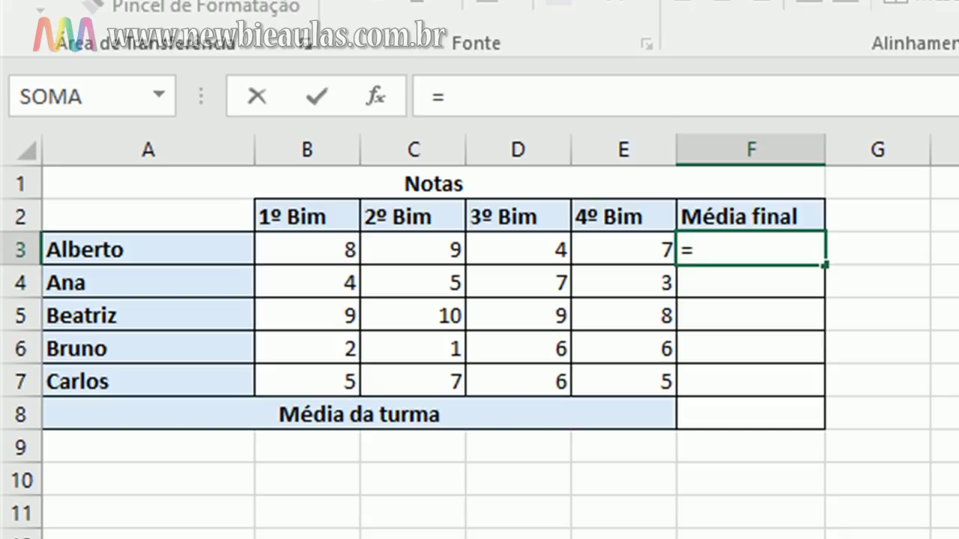
text(s)
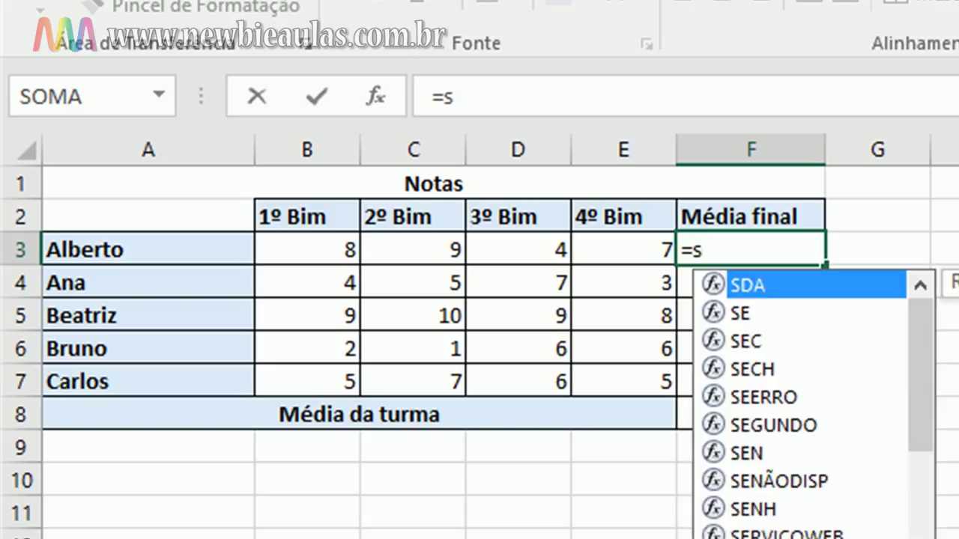
text(oma)
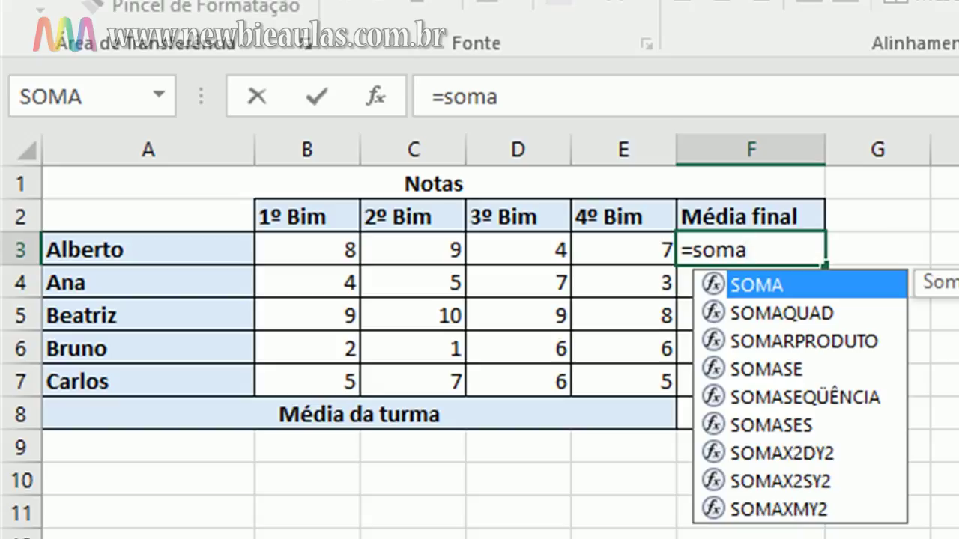
text(()
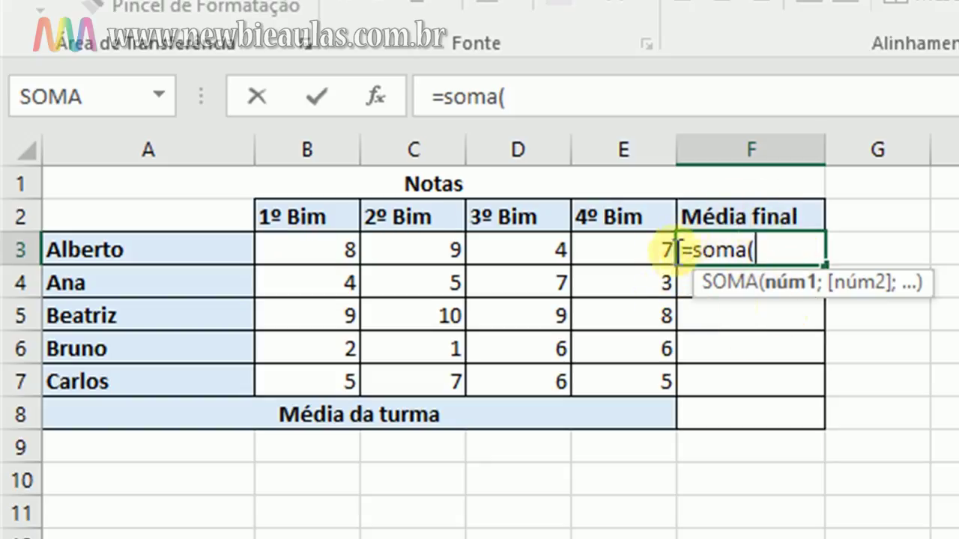
Complete F3 as =soma(B3:E3)/4 so it shows an average of 7
click(329, 250)
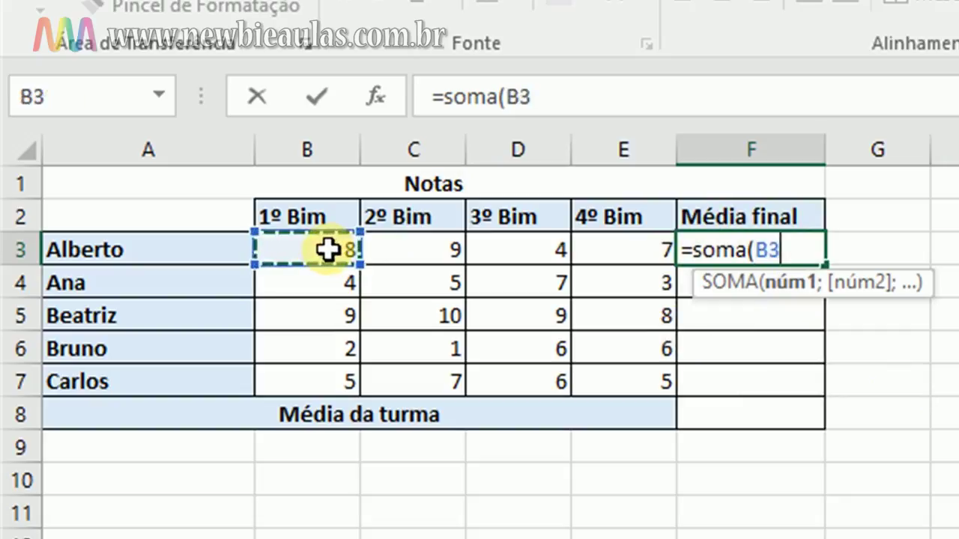
drag(341, 252, 619, 258)
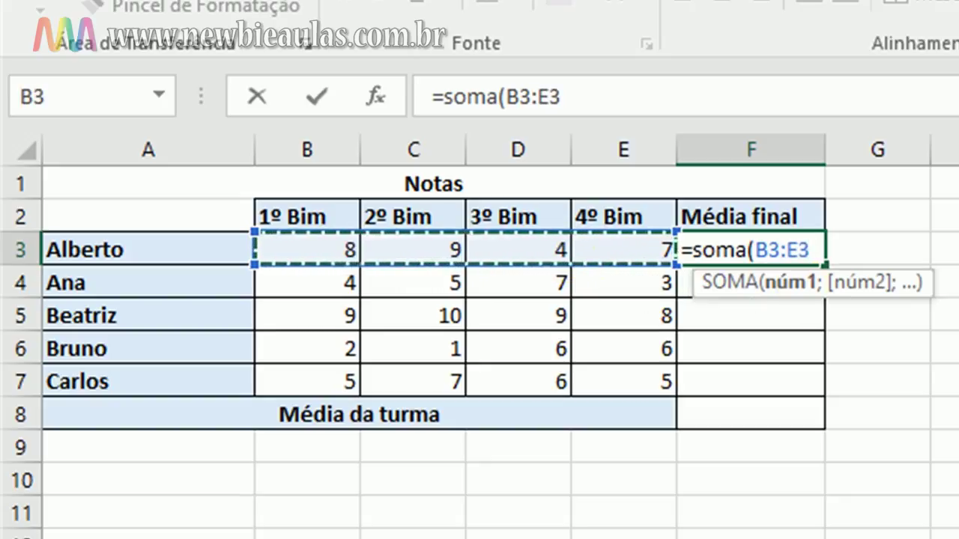
text())
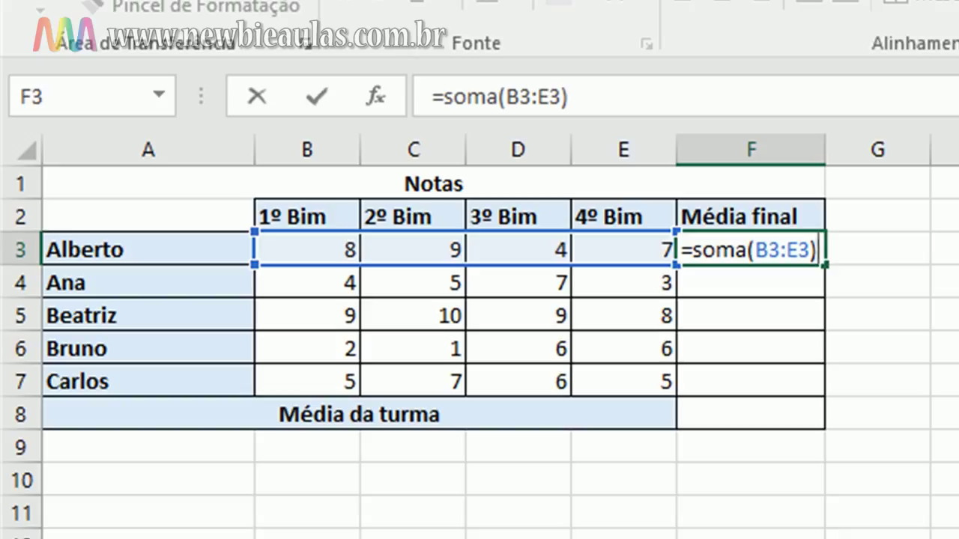
text(/)
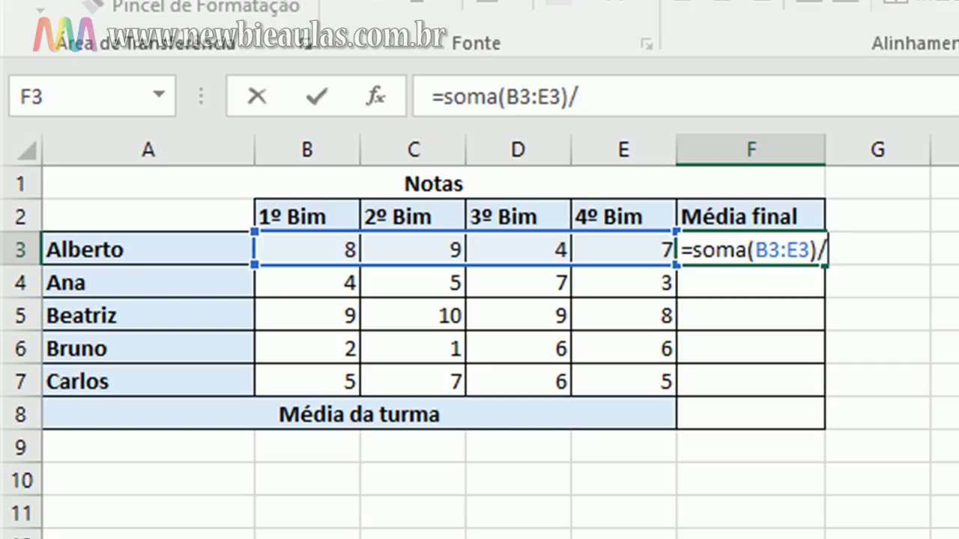
text(4)
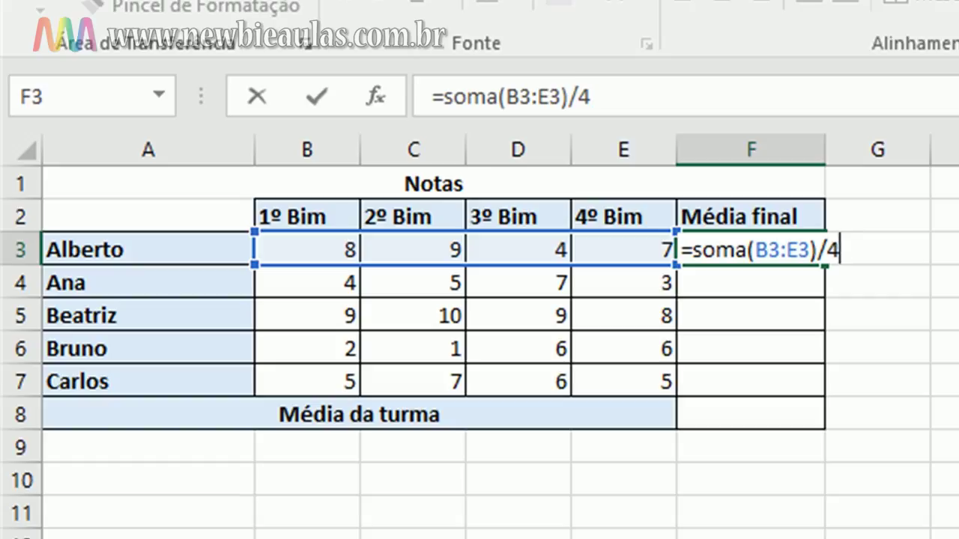
key(Return)
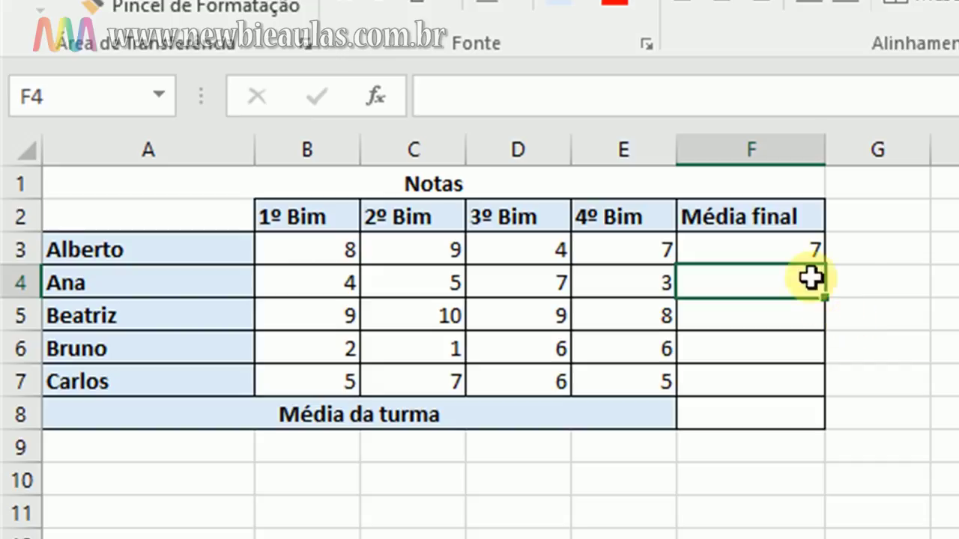
Delete the =SOMA(B3:E3)/4 formula from F3
click(789, 250)
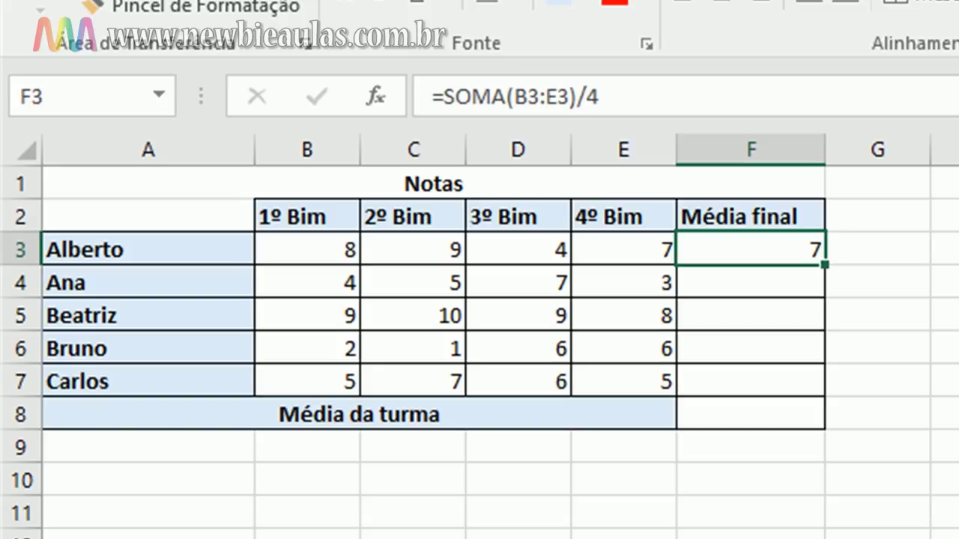
key(Delete)
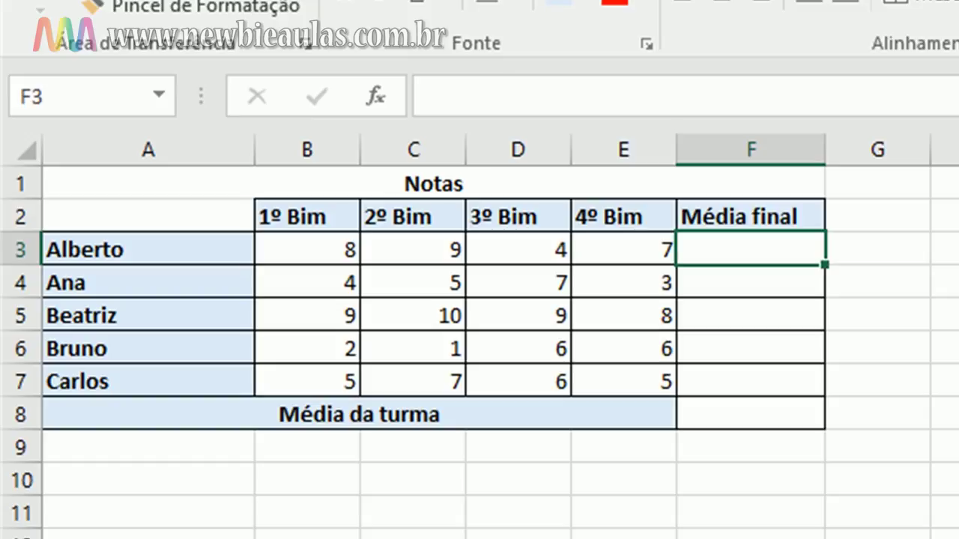
Enter =média(B3:E3) in F3 so it again shows 7
text(=)
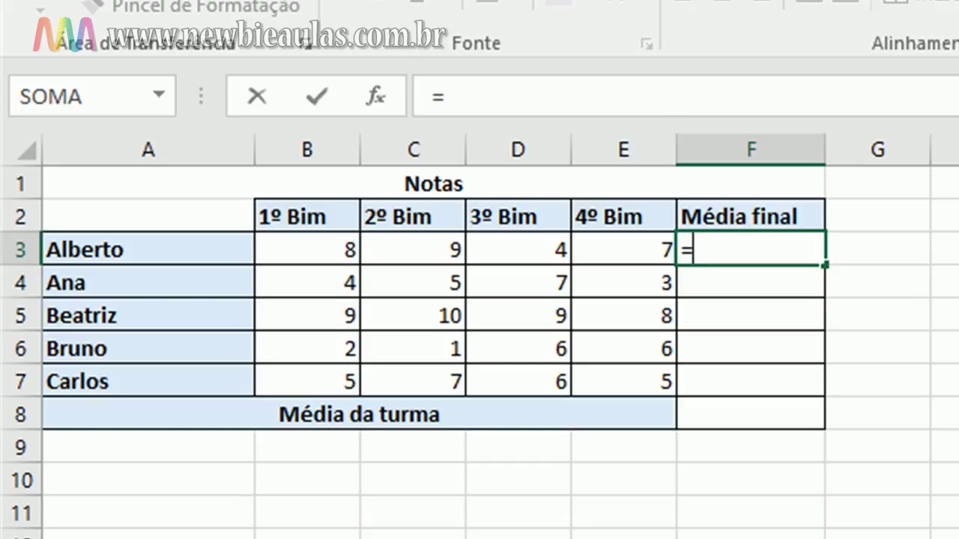
text(médi)
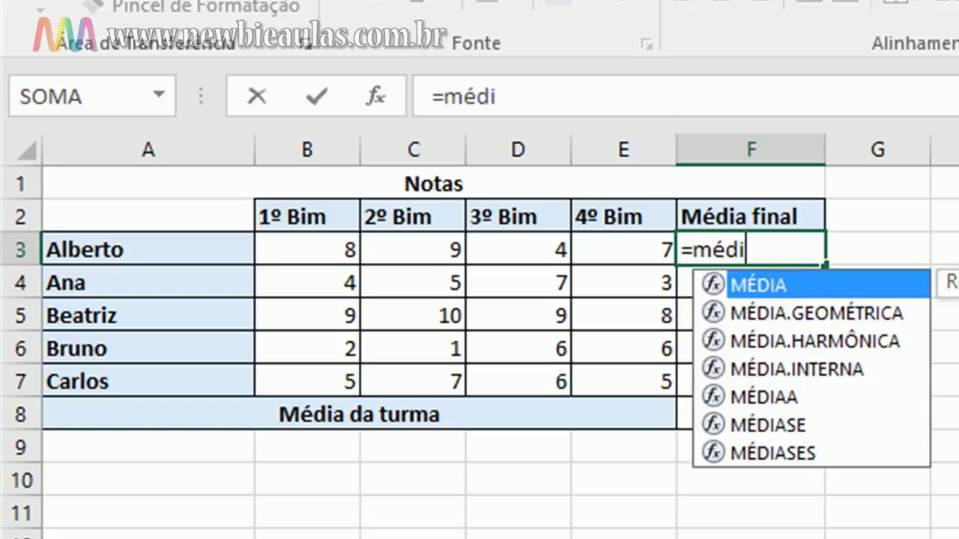
text(a)
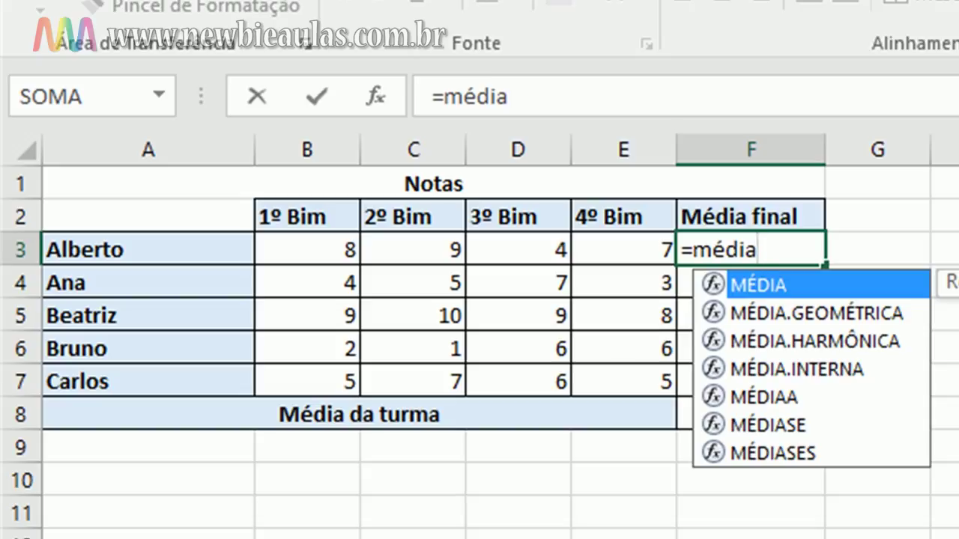
text(()
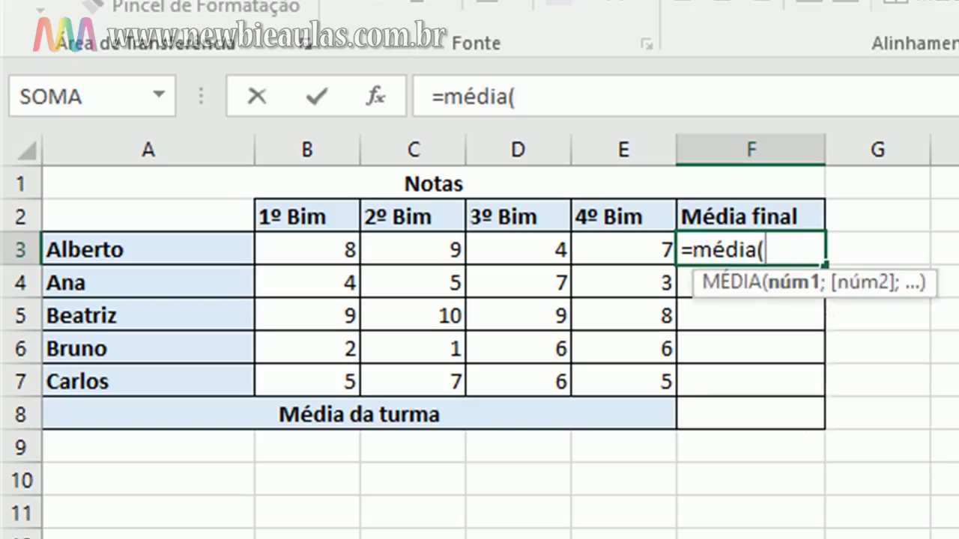
drag(266, 249, 610, 248)
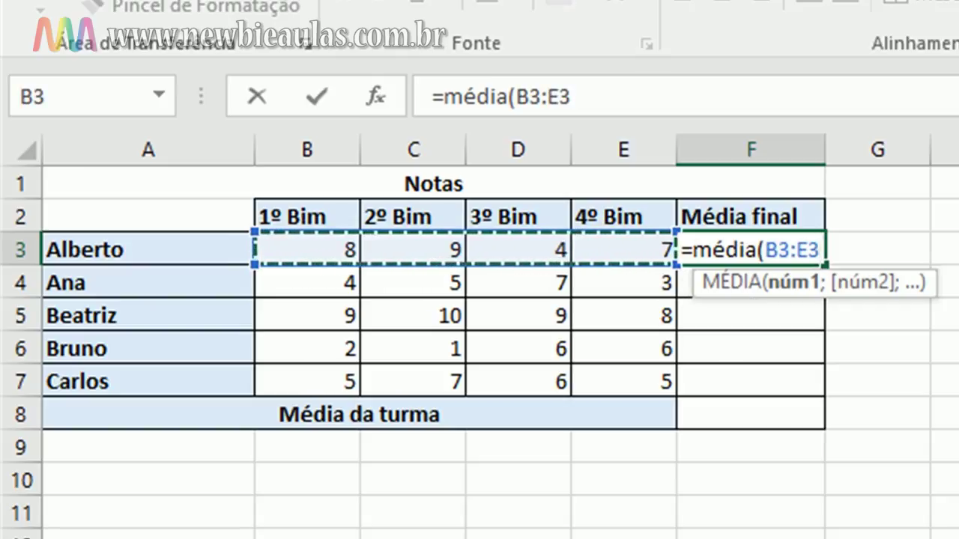
text())
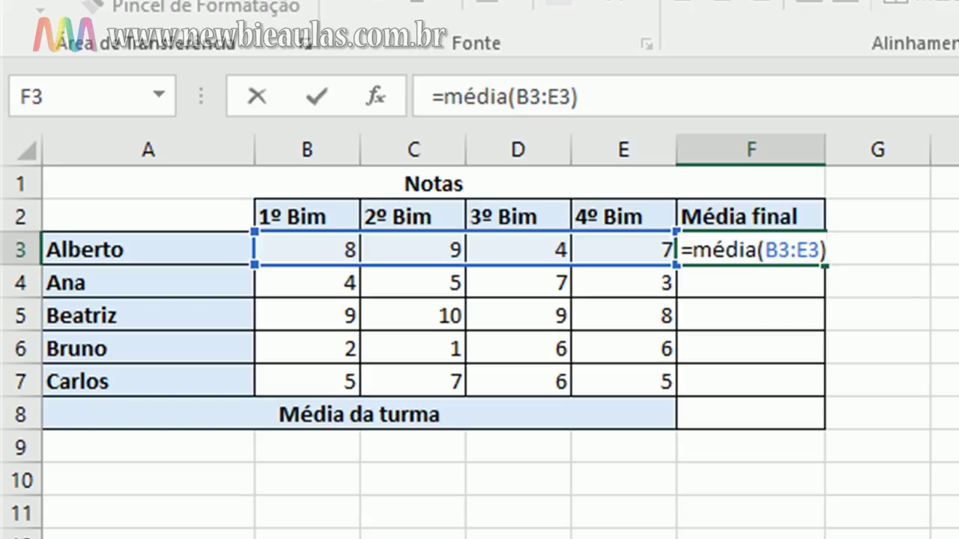
key(Return)
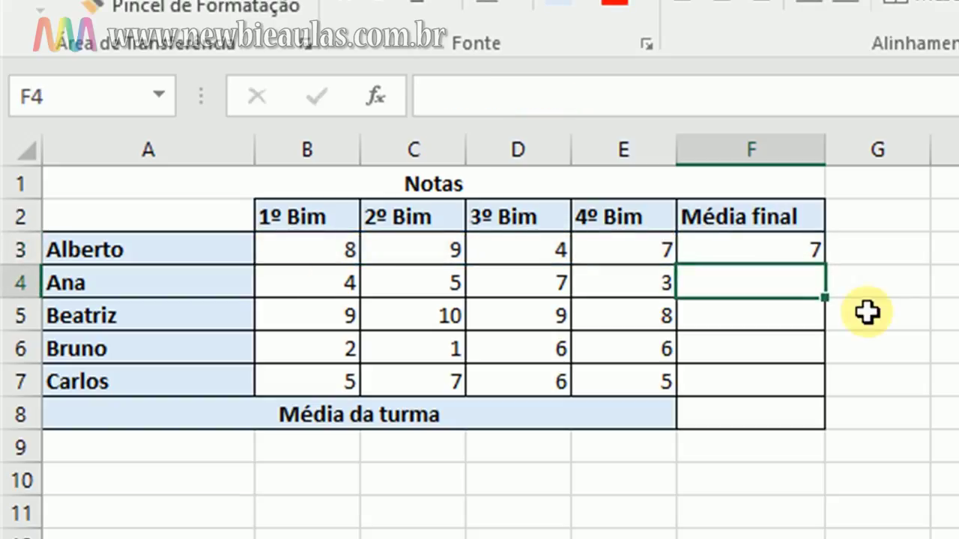
Copy F3's MÉDIA formula into F4:F7 for the other four students
click(783, 253)
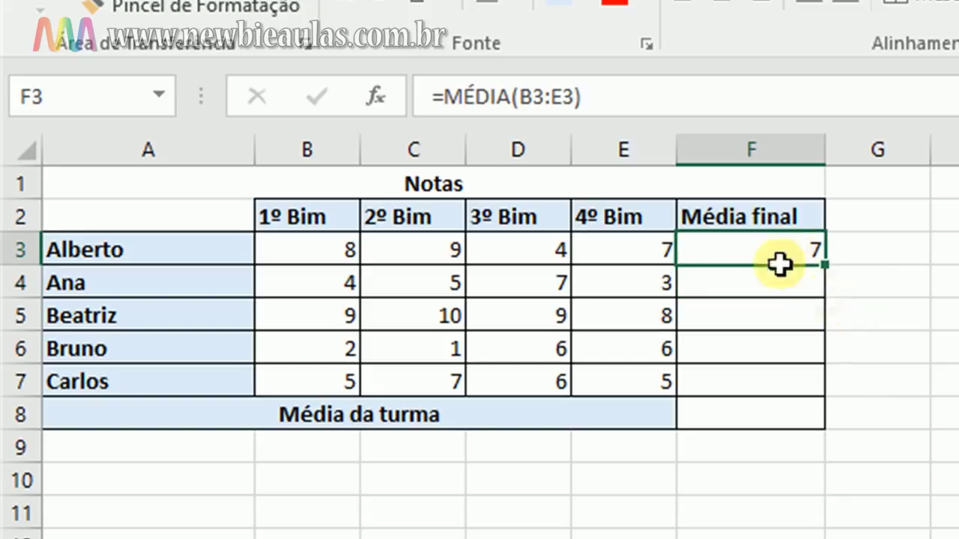
key(ctrl+c)
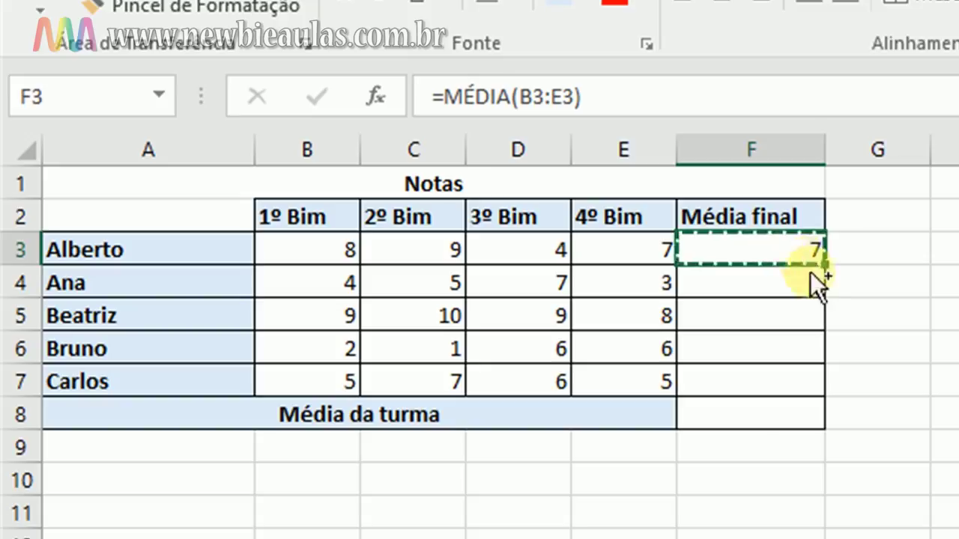
drag(753, 279, 741, 381)
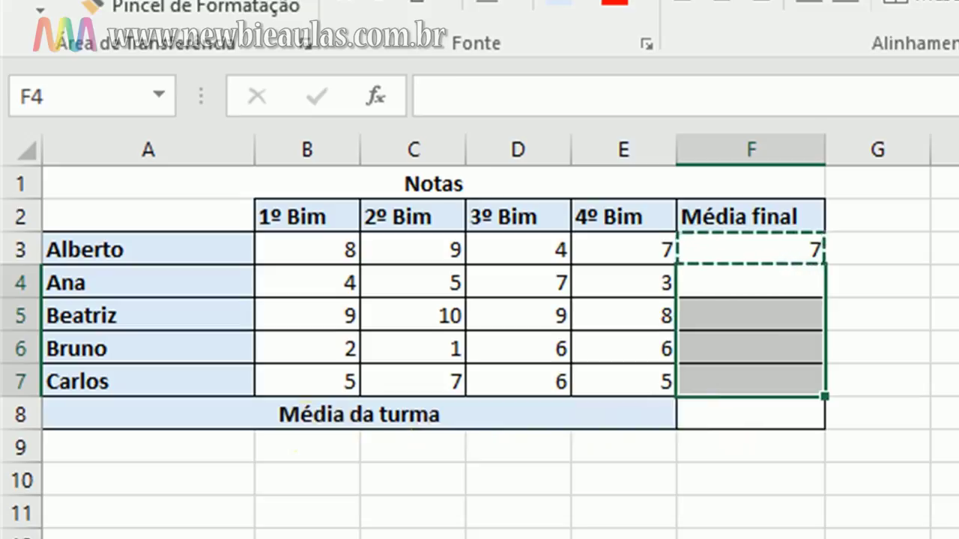
key(ctrl+v)
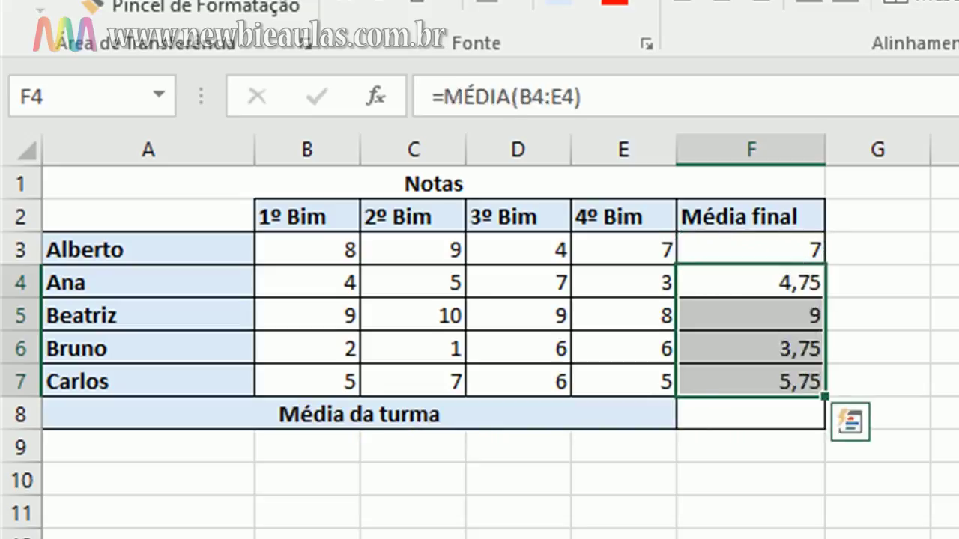
click(958, 414)
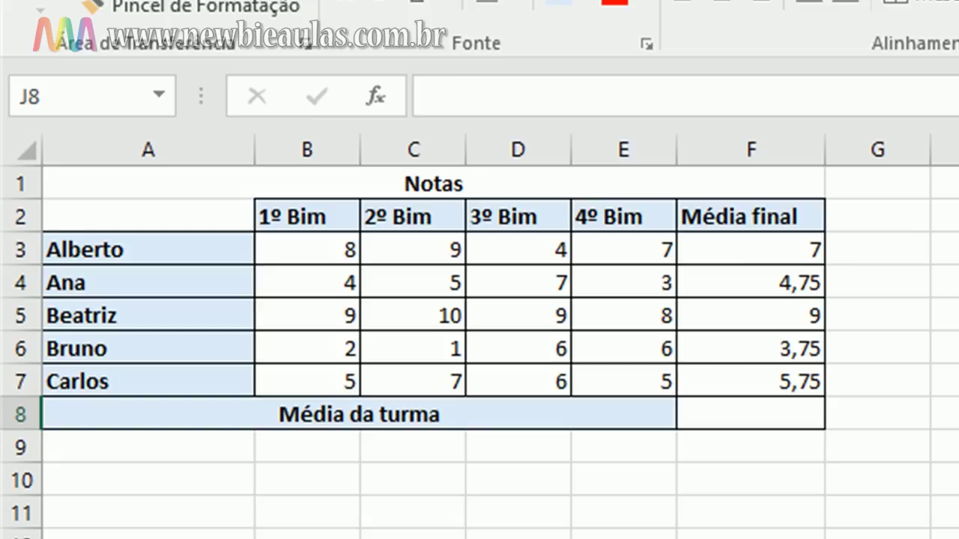
Check that each formula in F3 through F7 averages its own row's grades
click(791, 252)
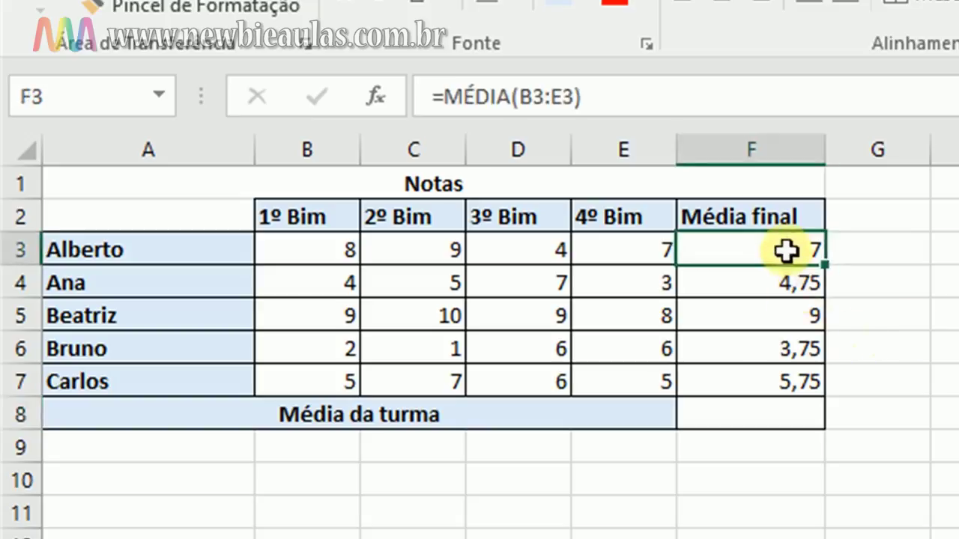
click(786, 282)
click(786, 315)
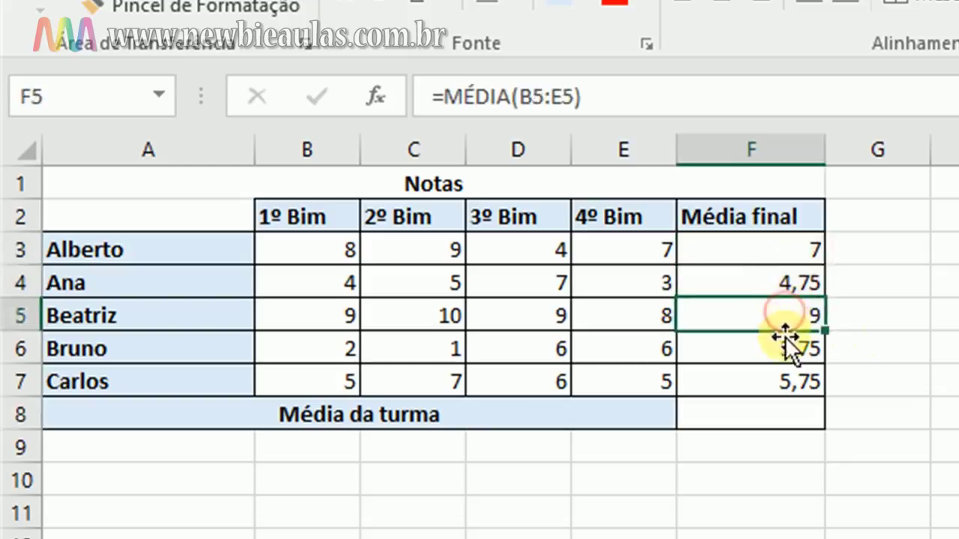
click(784, 346)
click(786, 380)
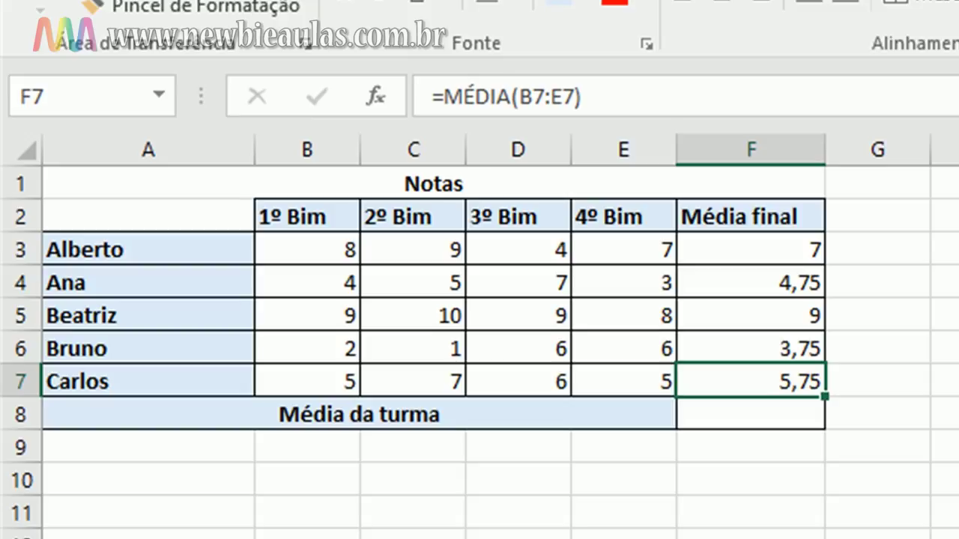
click(958, 349)
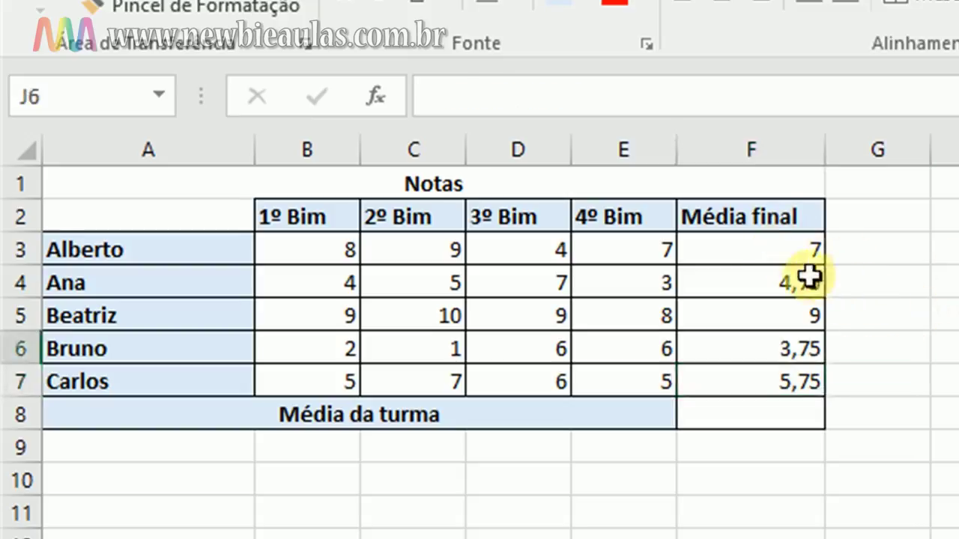
click(764, 250)
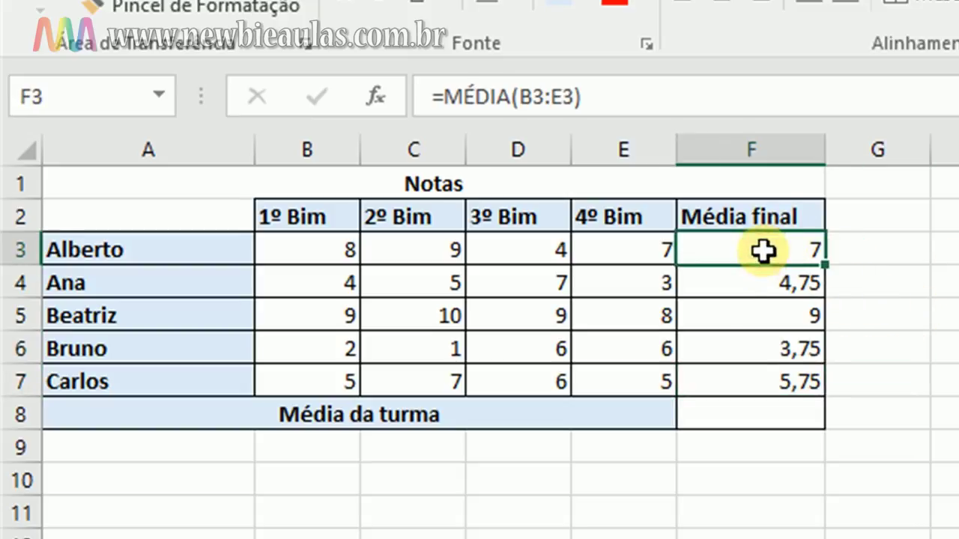
Apply AutoSoma's Média to F3:F8, putting the class average 6,05 in F8
drag(763, 251, 764, 412)
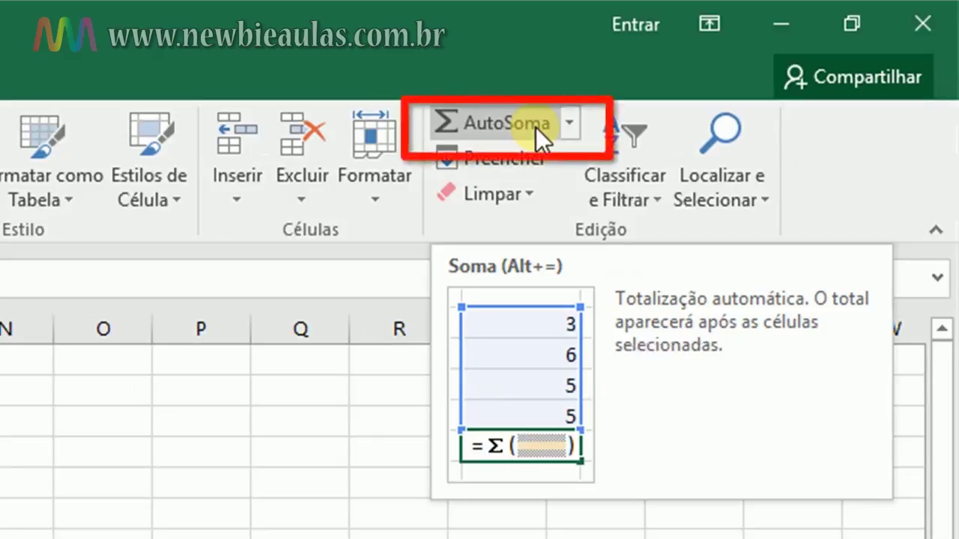
click(567, 138)
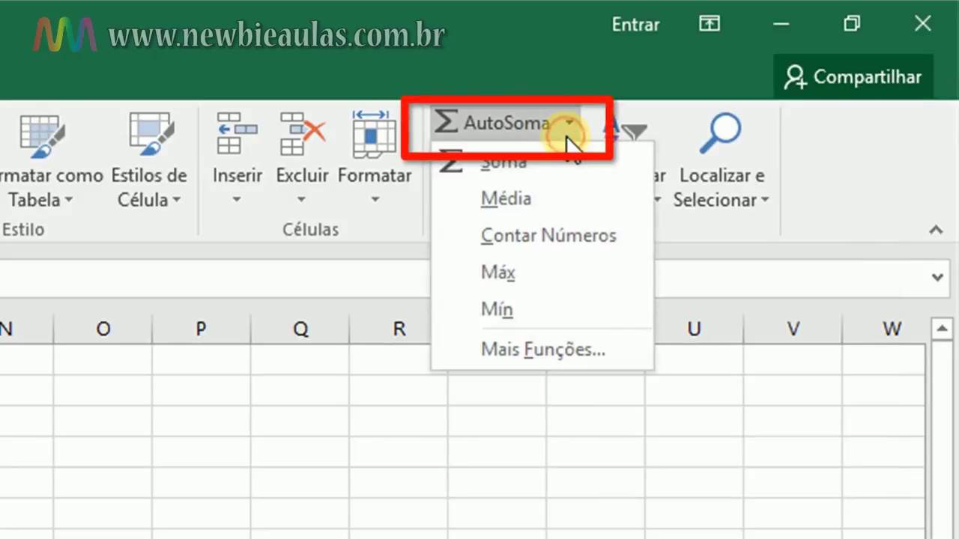
click(519, 198)
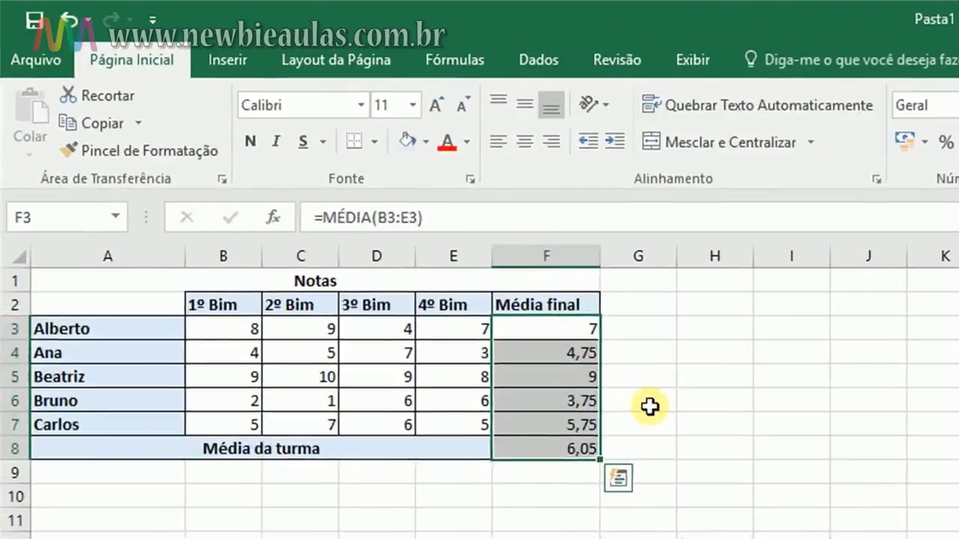
click(647, 405)
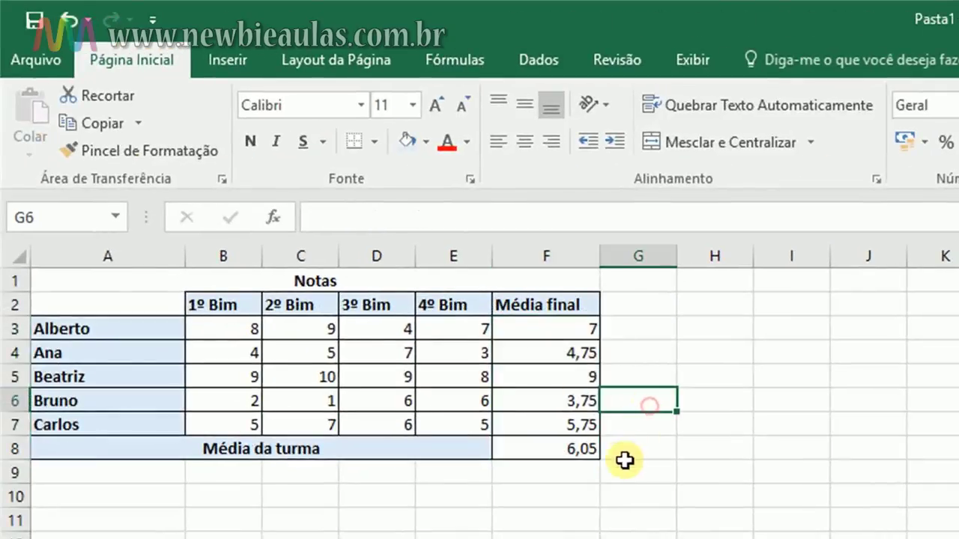
click(551, 450)
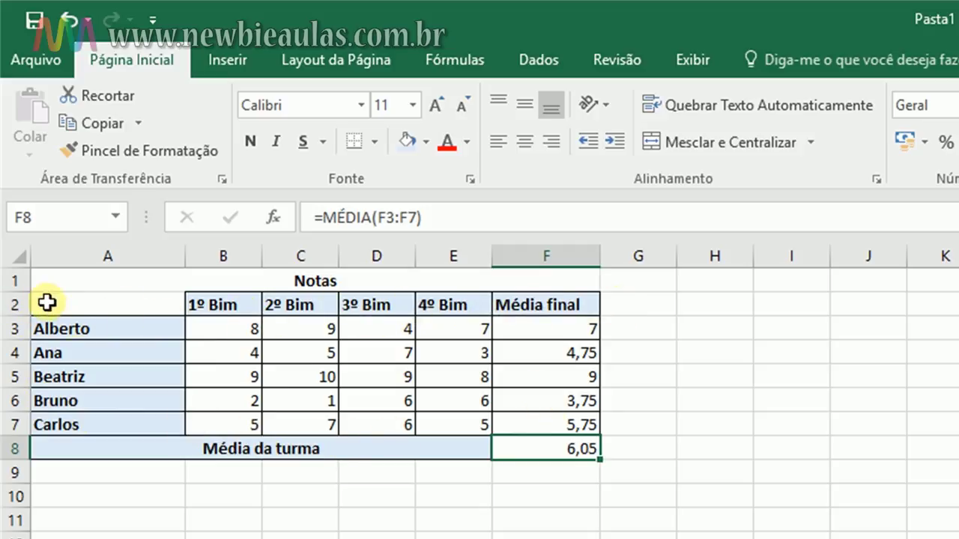
Select the grade table A2:F8 and bring up the Inserir ribbon
click(47, 302)
drag(48, 302, 565, 453)
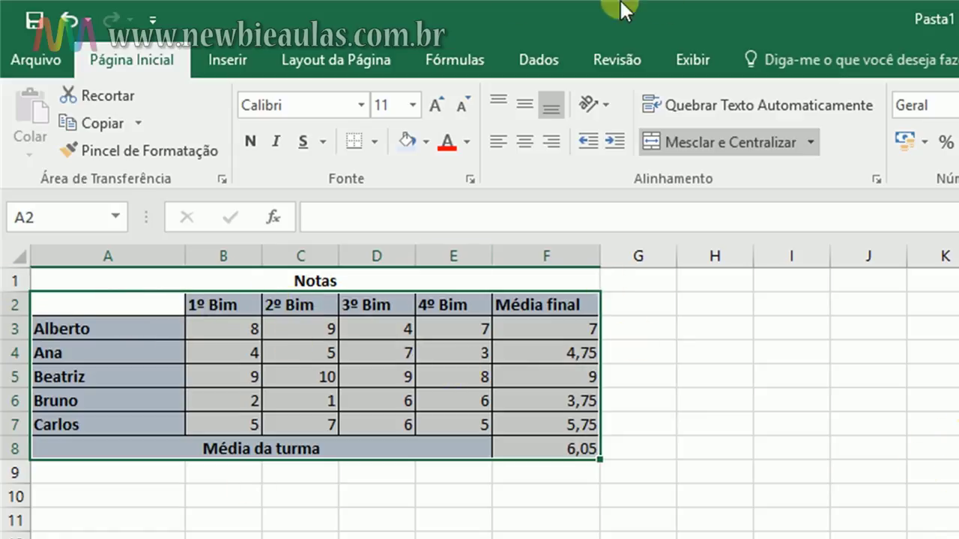
click(216, 52)
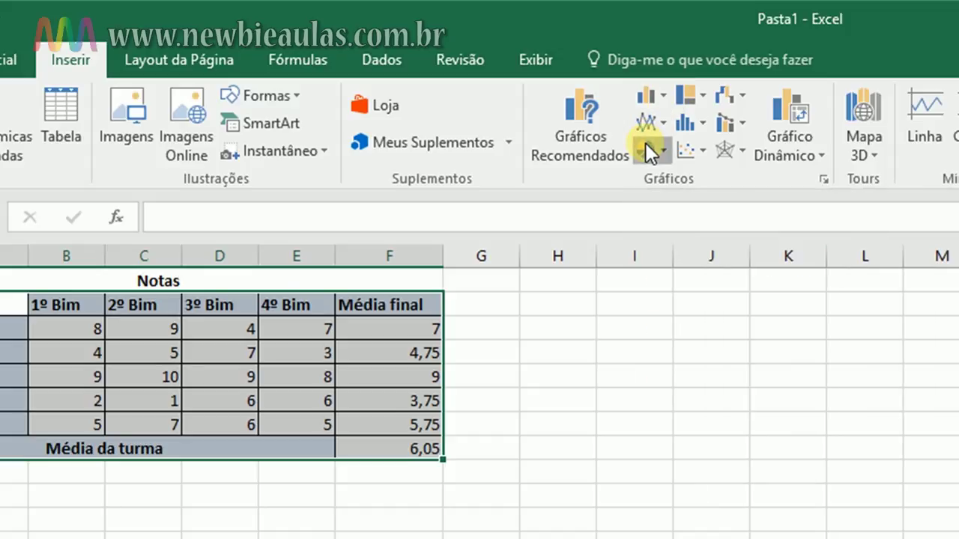
Insert a Coluna Agrupada (clustered column) chart from the selected table
click(645, 150)
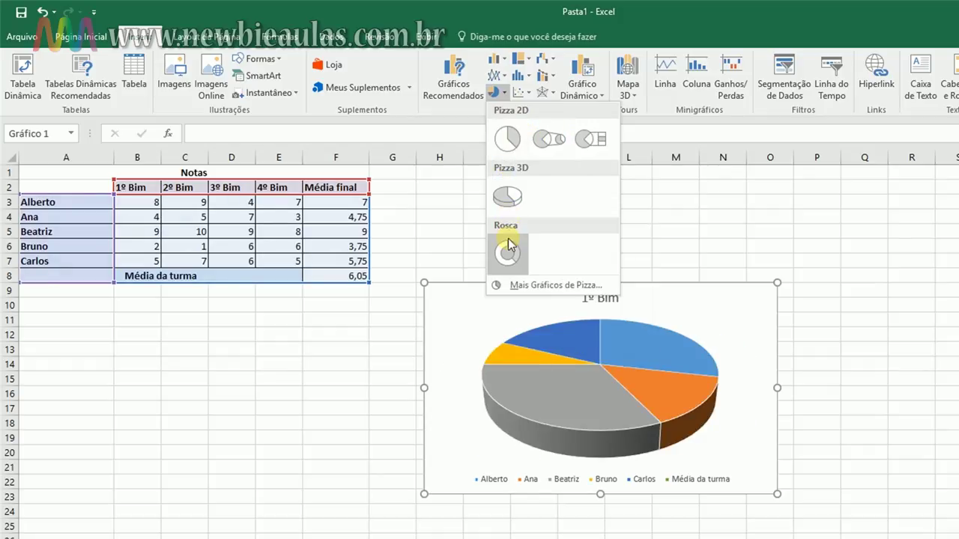
click(496, 58)
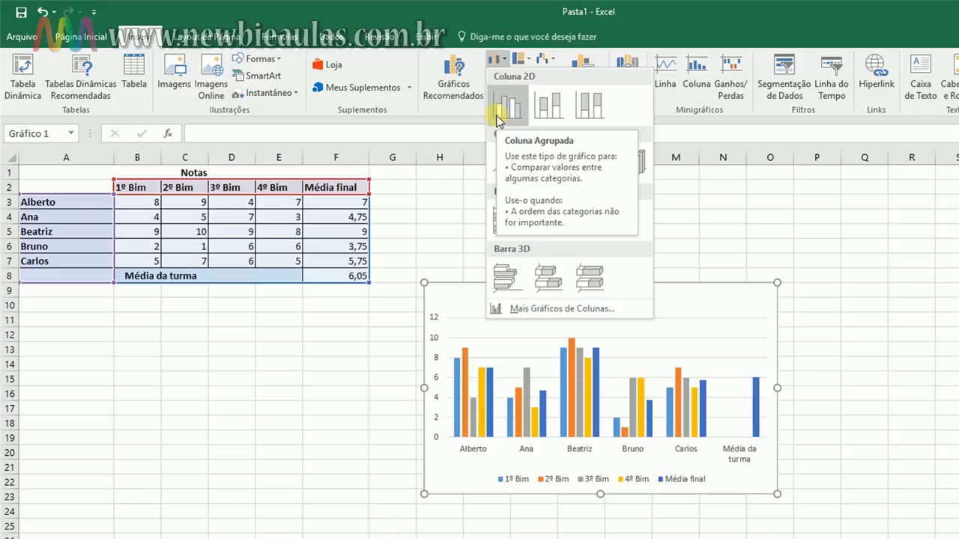
click(498, 120)
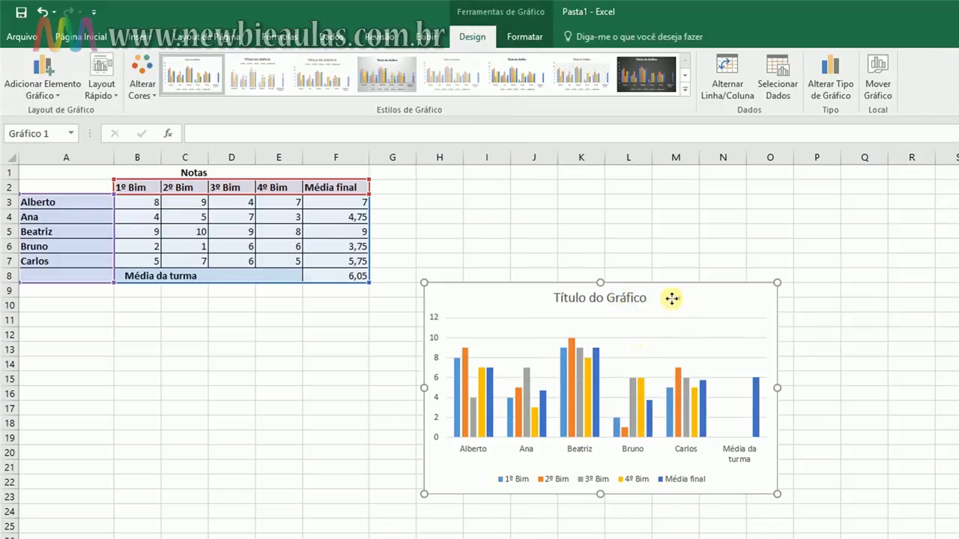
Replace the chart's 'Título do Gráfico' placeholder with the title 'Média da turma'
drag(674, 299, 649, 224)
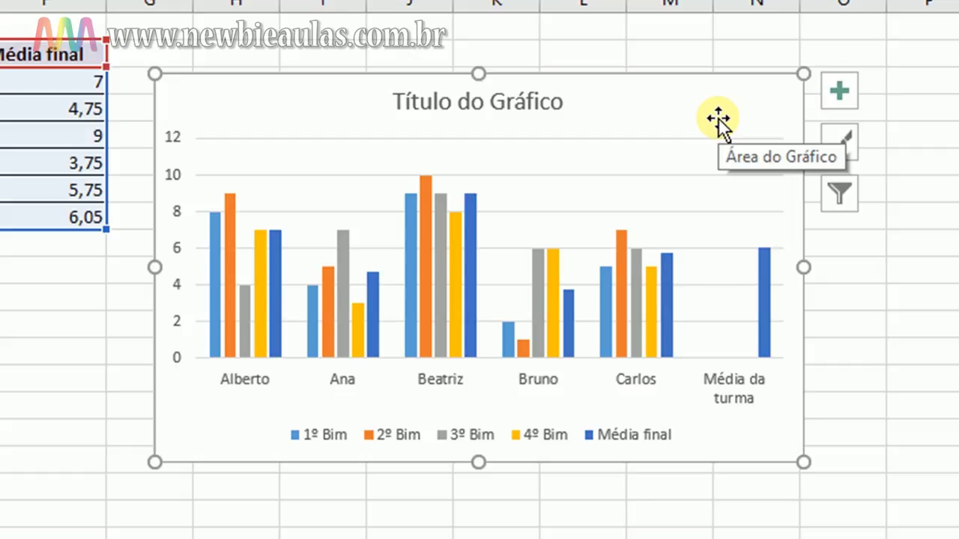
click(533, 100)
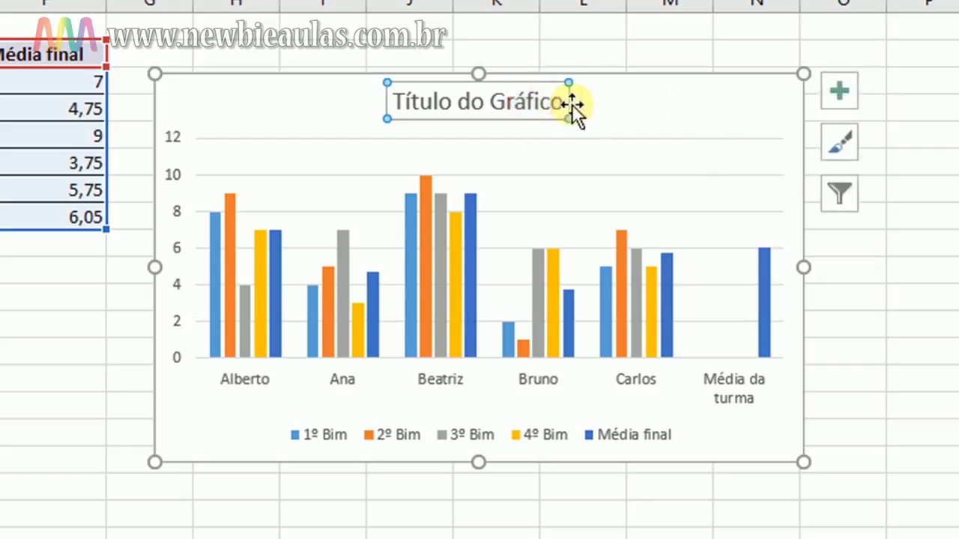
click(560, 103)
drag(560, 103, 397, 103)
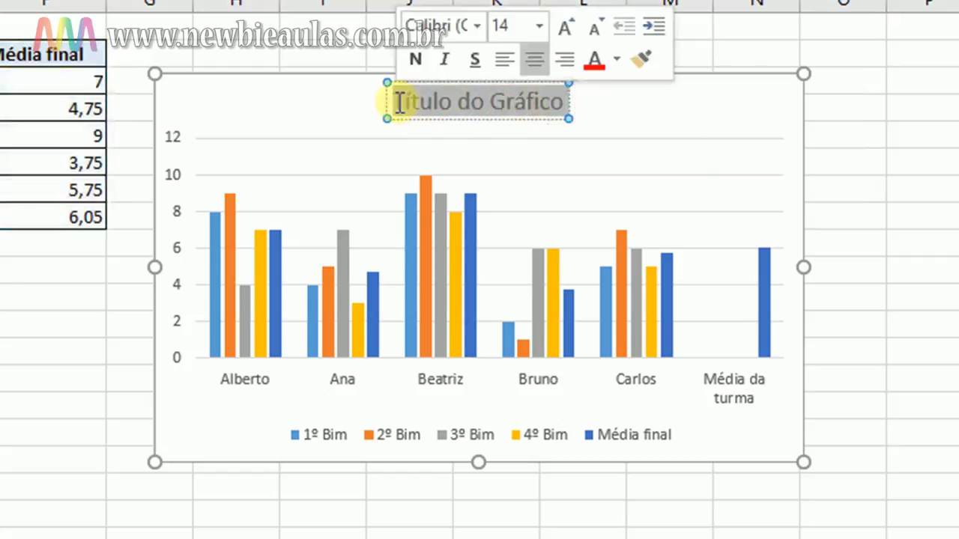
text(méd)
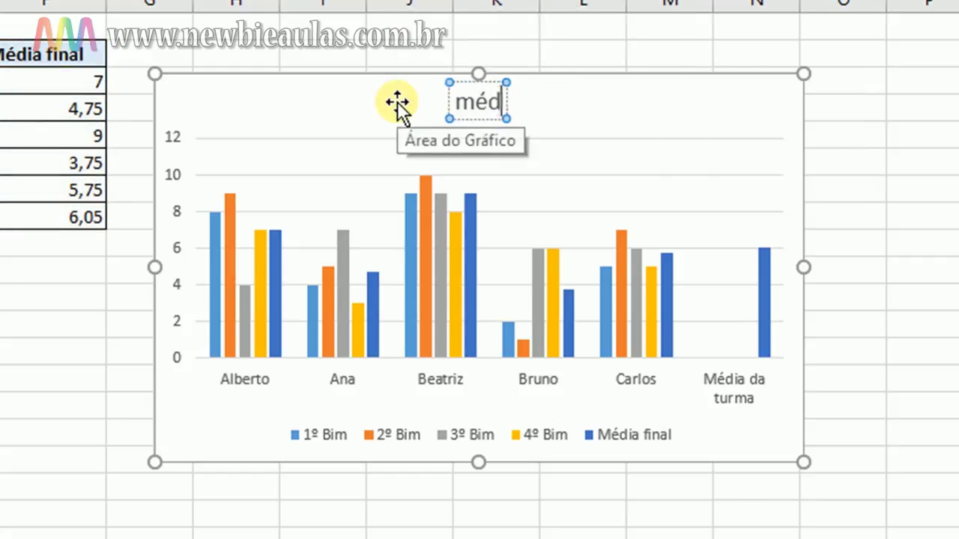
text(ia da turma)
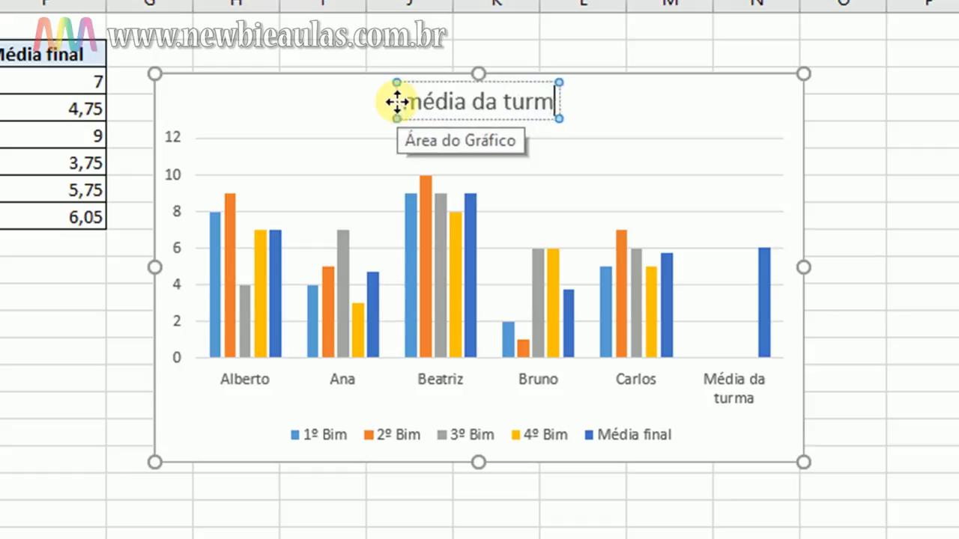
key(Left)
key(Left)
key(Left)
key(Left)
key(Left)
key(Left)
key(Left)
key(Left)
key(Left)
key(Left)
key(Left)
key(Left)
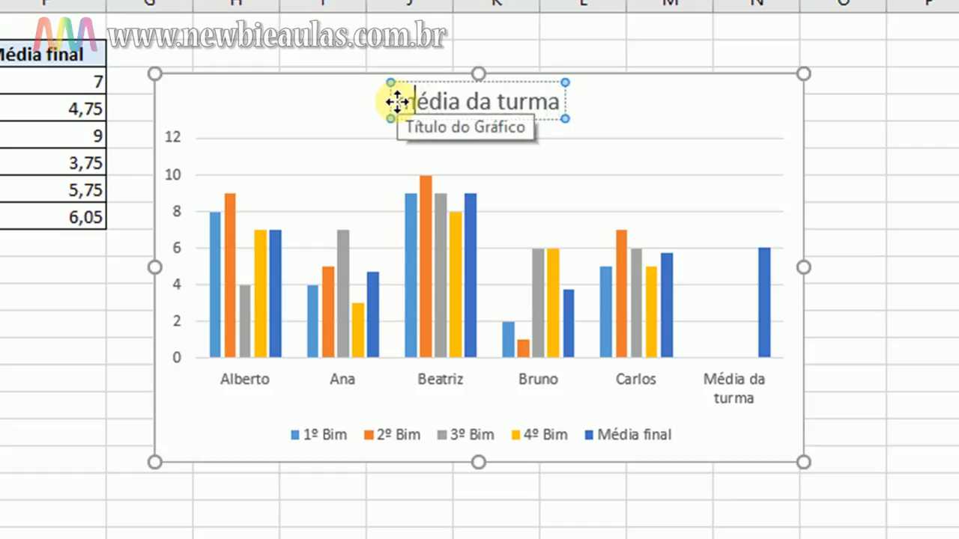
key(BackSpace)
text(M)
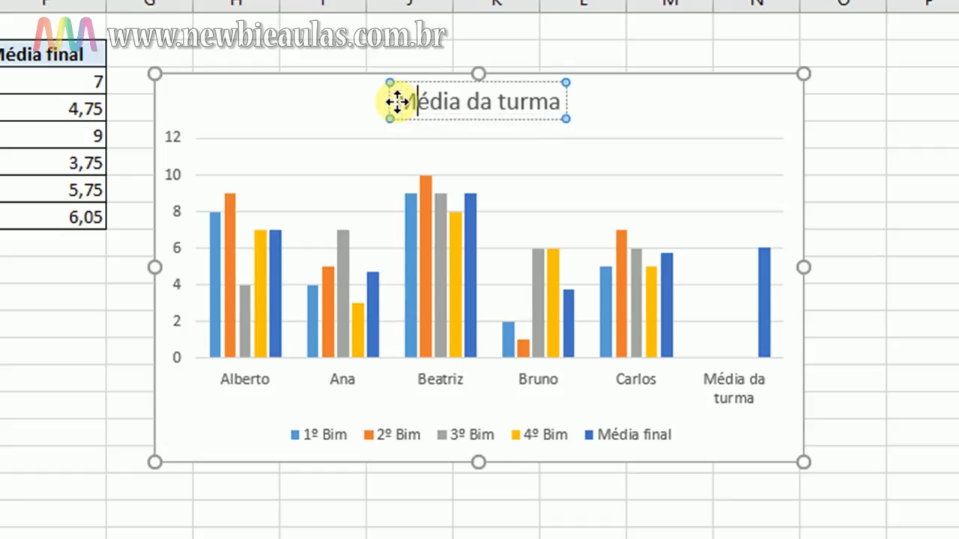
click(937, 112)
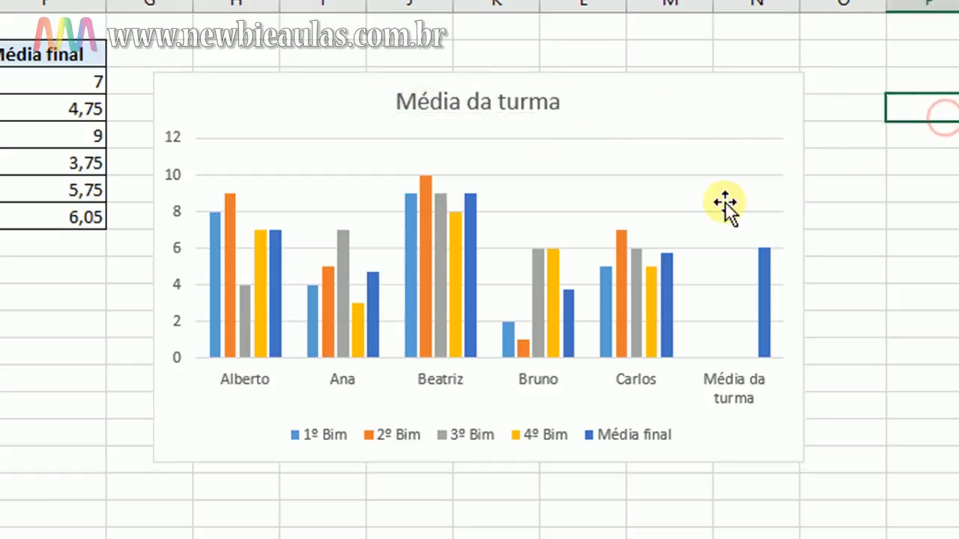
click(672, 93)
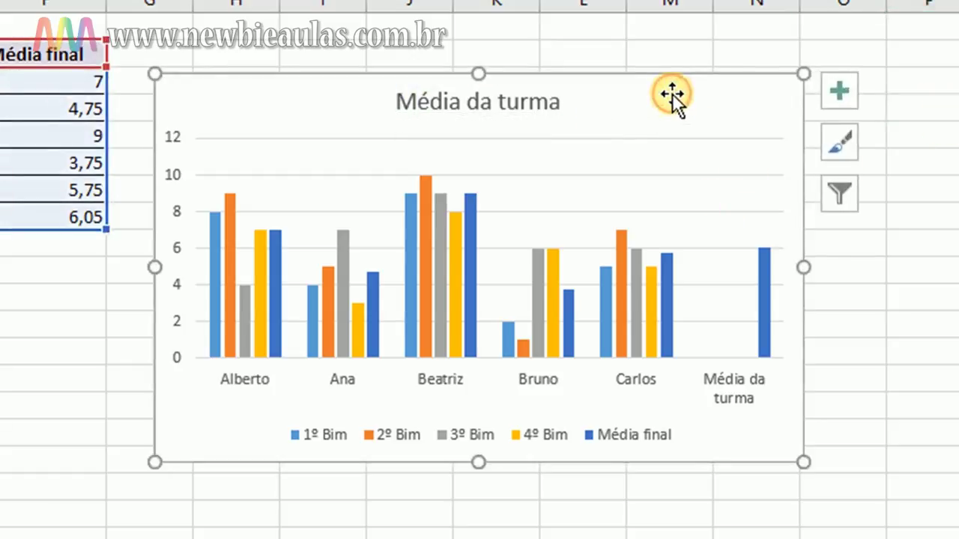
Move the chart beneath the grade table, around rows 9–23
drag(672, 93, 0, 264)
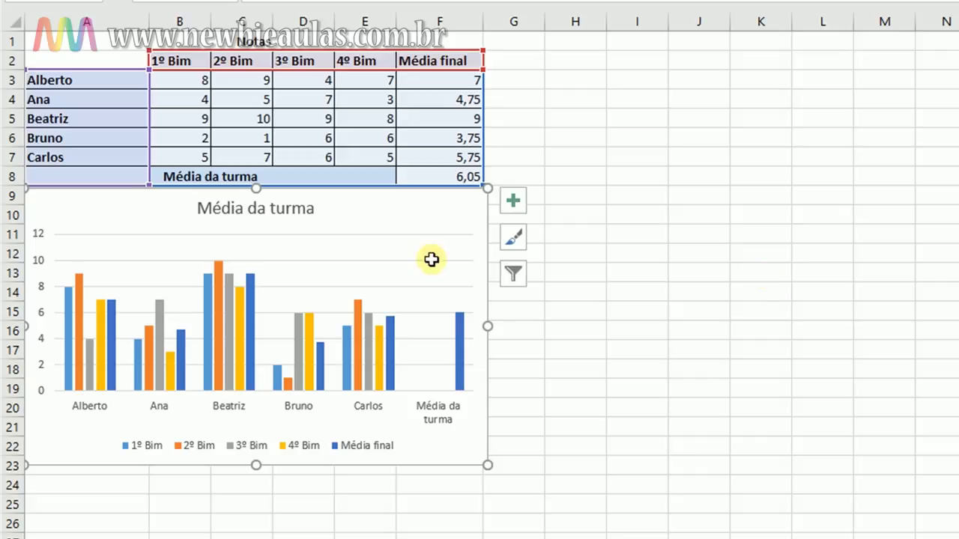
mouse_move(97, 353)
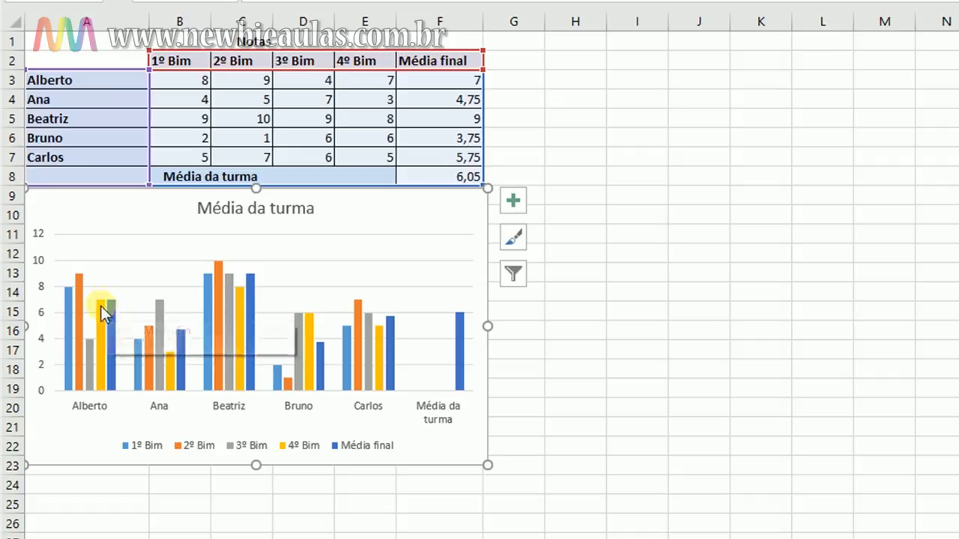
mouse_move(109, 314)
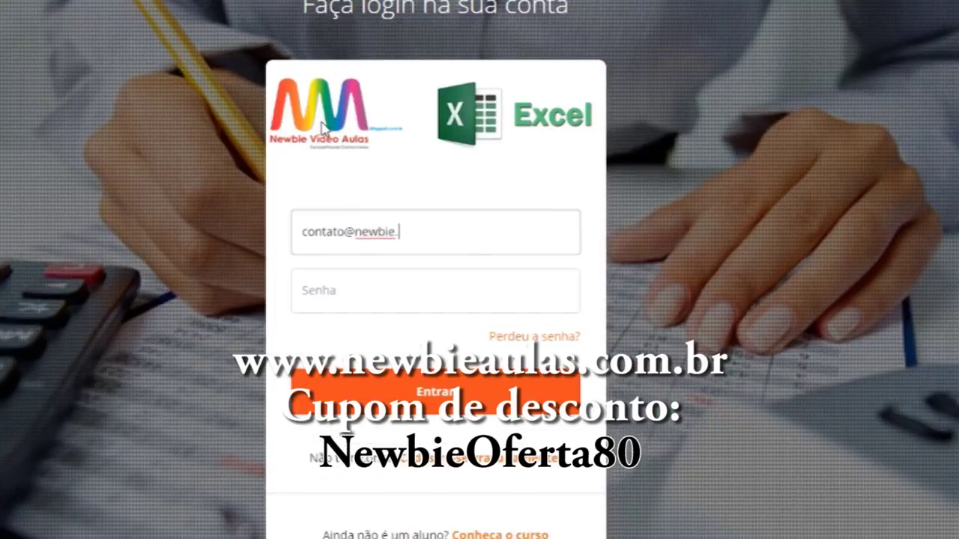
Log in with the account e-mail and password, start the lesson quiz, and find the 2.4 MB PDF handout
text(.com.br)
key(Tab)
text(123)
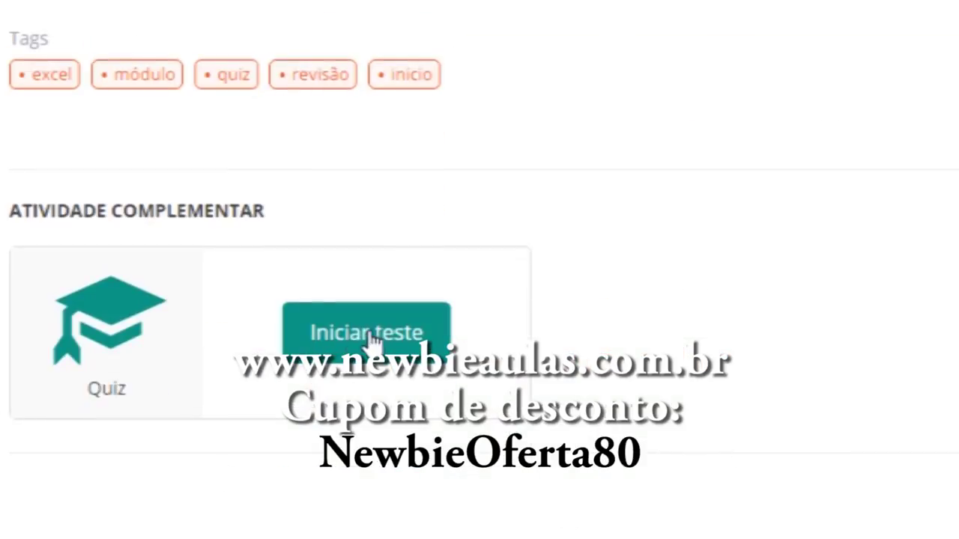
click(370, 338)
scroll(299, 315, down, 4)
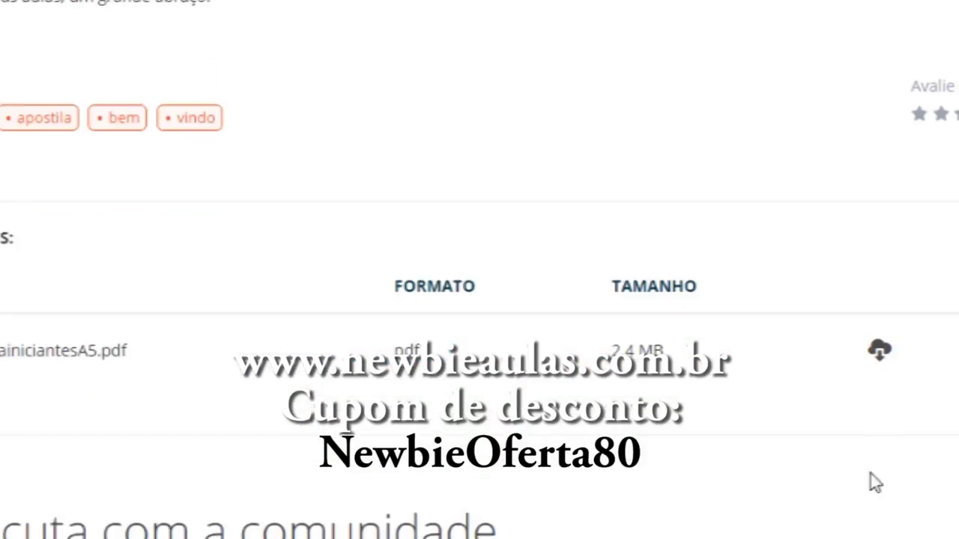